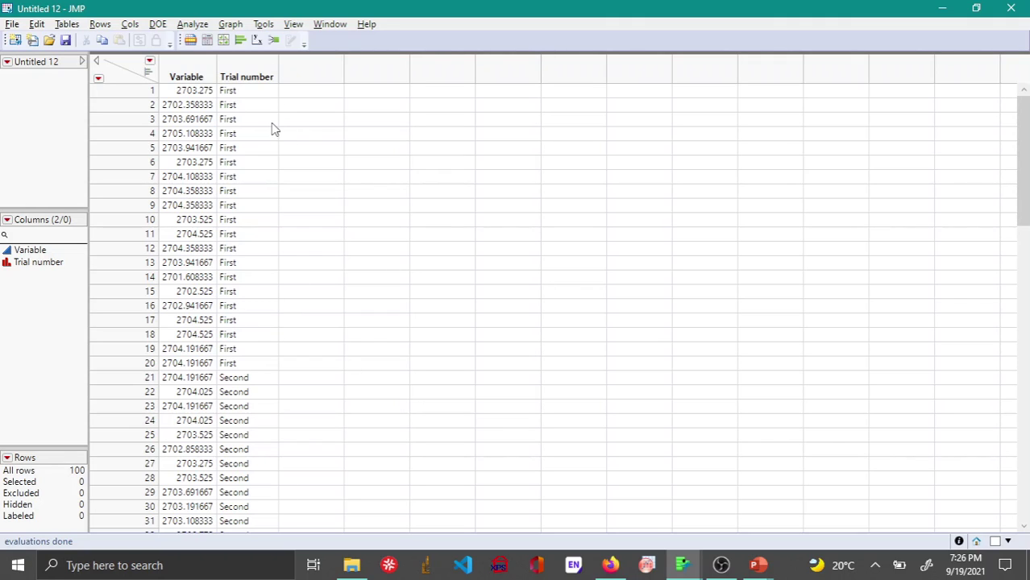
# Run a Fit Y by X analysis with Variable as the Y response and Trial number as the X factor
pyautogui.click(197, 25)
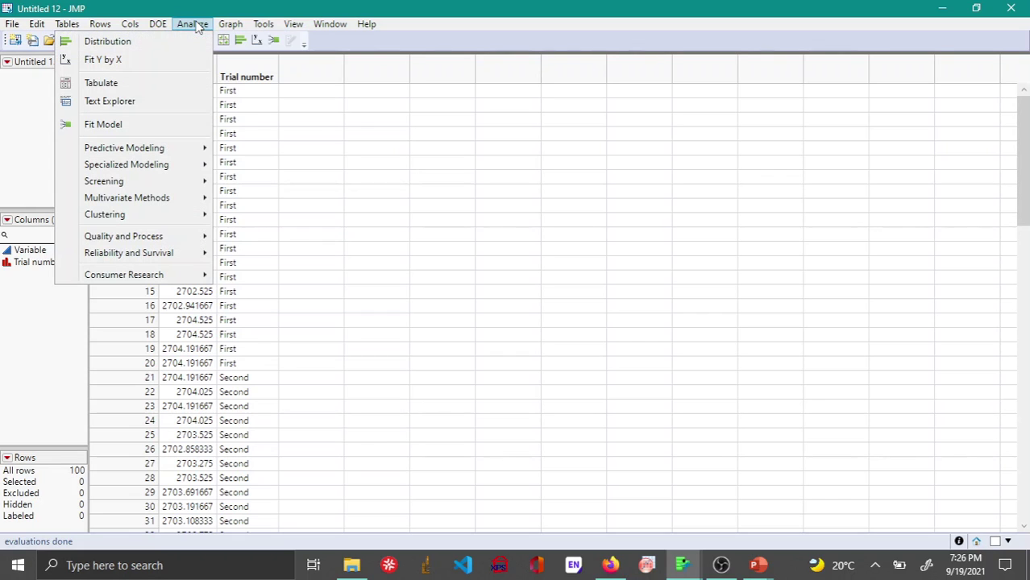
pyautogui.click(154, 58)
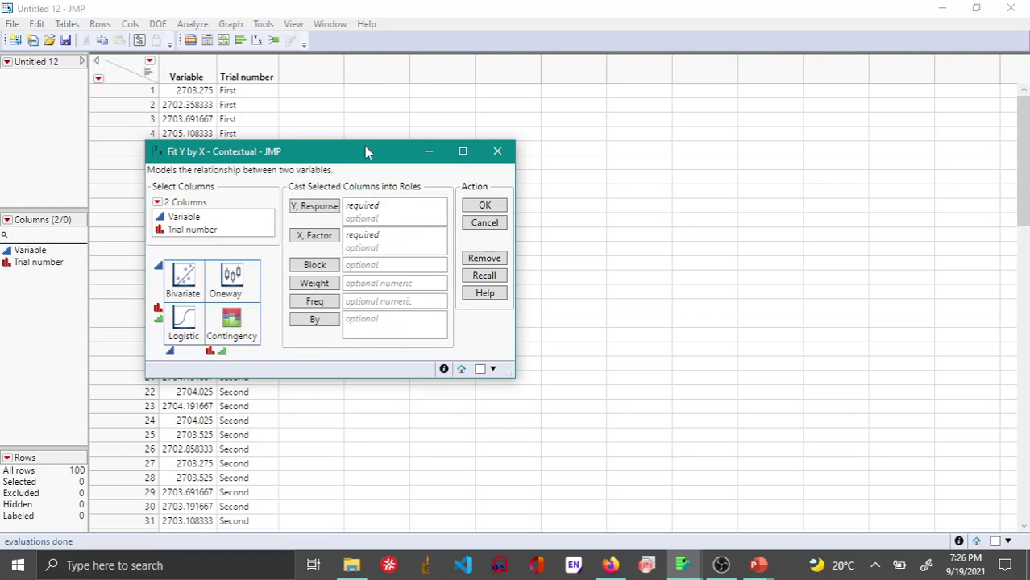
pyautogui.click(205, 218)
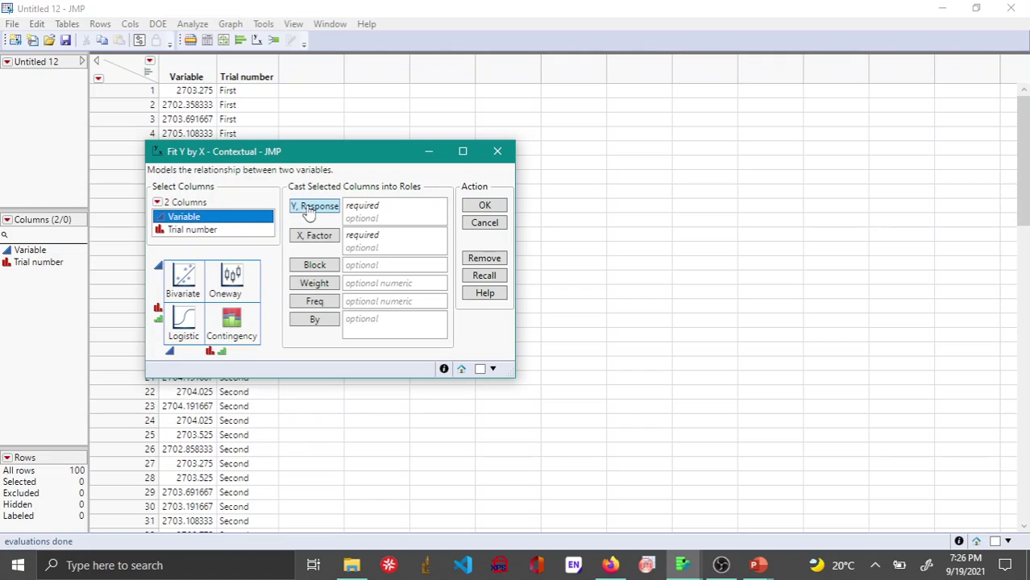
pyautogui.click(314, 207)
pyautogui.click(193, 232)
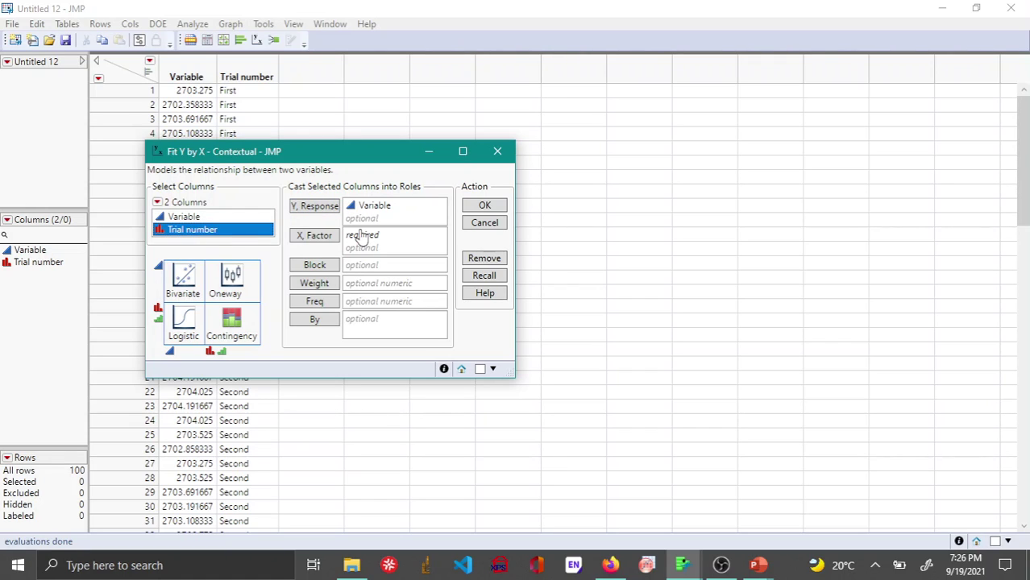
pyautogui.click(322, 245)
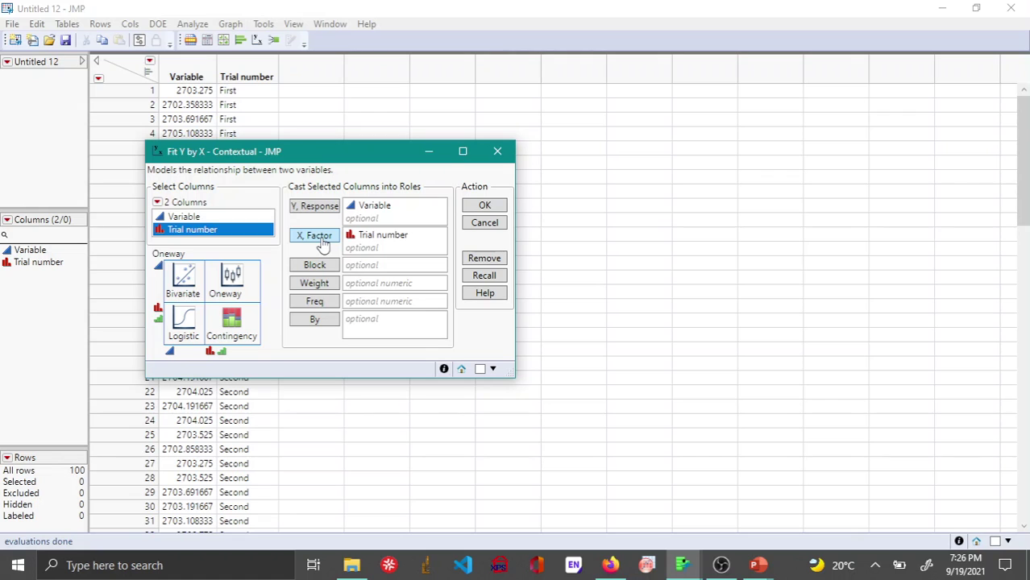
pyautogui.click(486, 208)
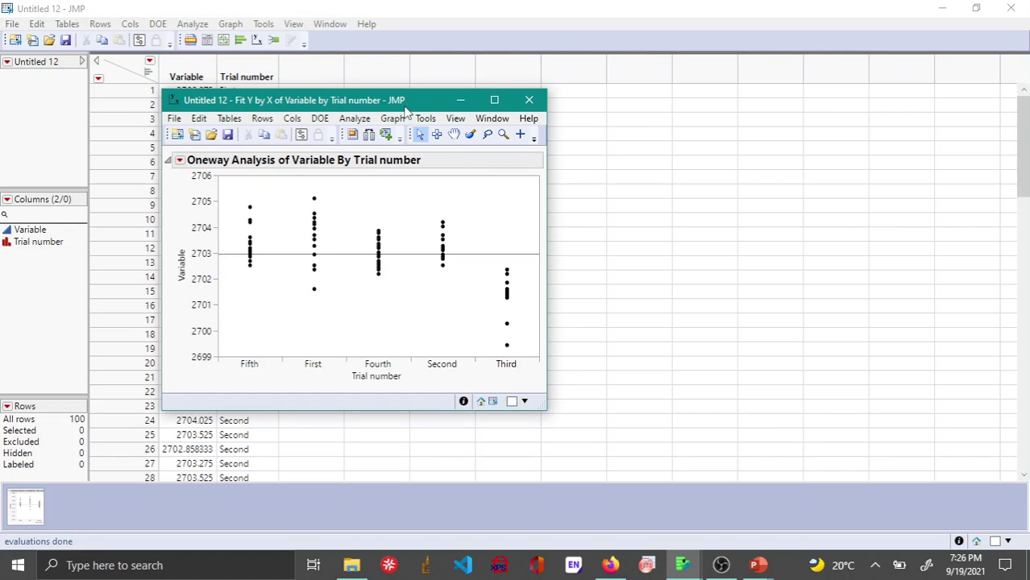
# Maximize the oneway analysis report window and add the Means/Anova results for Variable by Trial number
pyautogui.moveTo(408, 106); pyautogui.dragTo(749, 89)
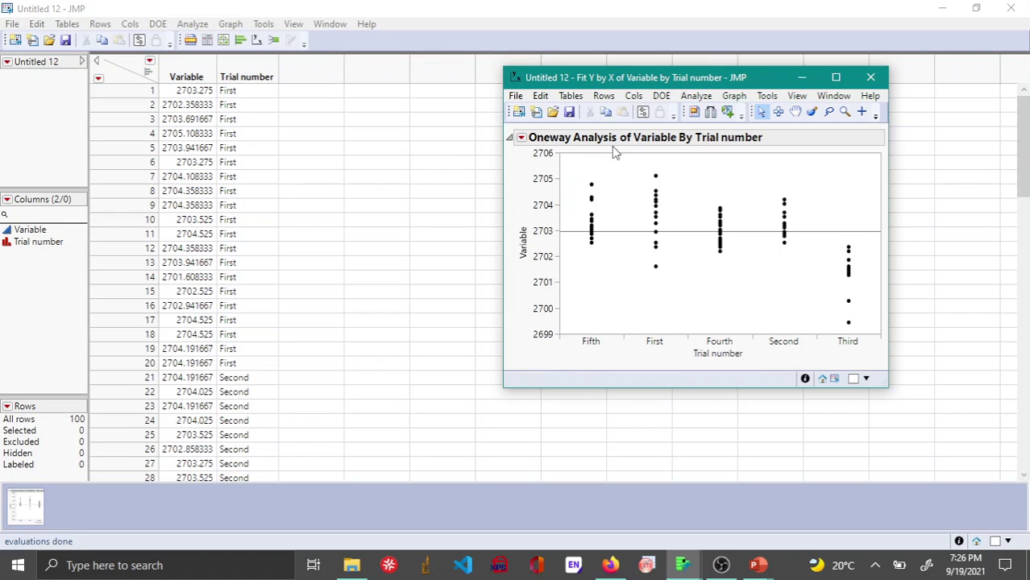
pyautogui.click(836, 77)
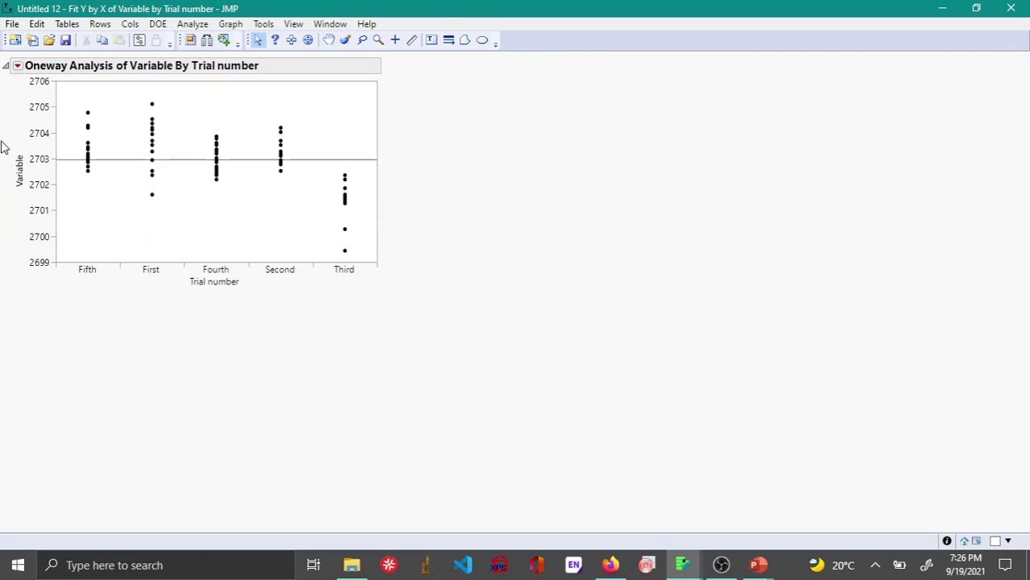
pyautogui.click(17, 68)
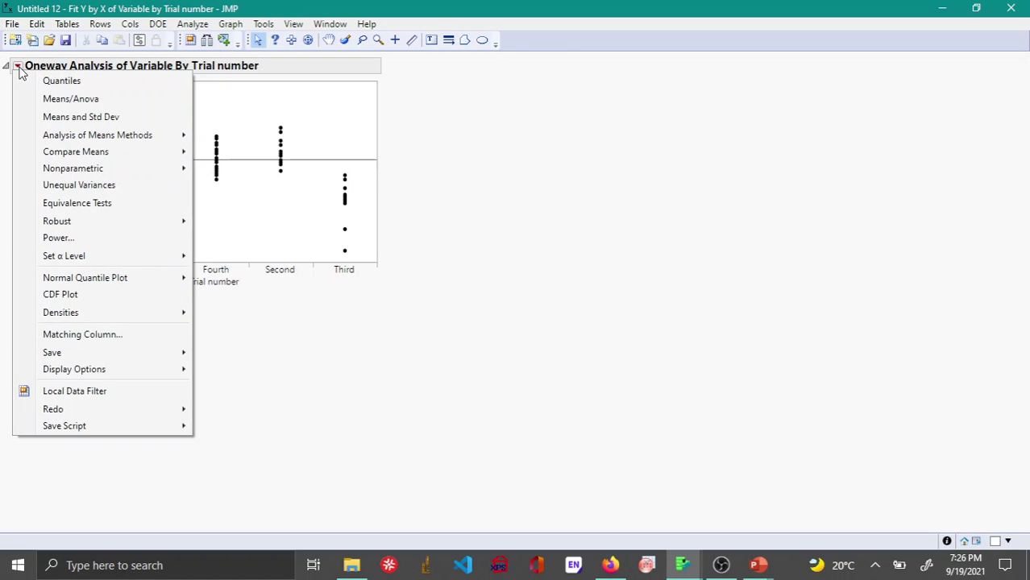
pyautogui.click(132, 99)
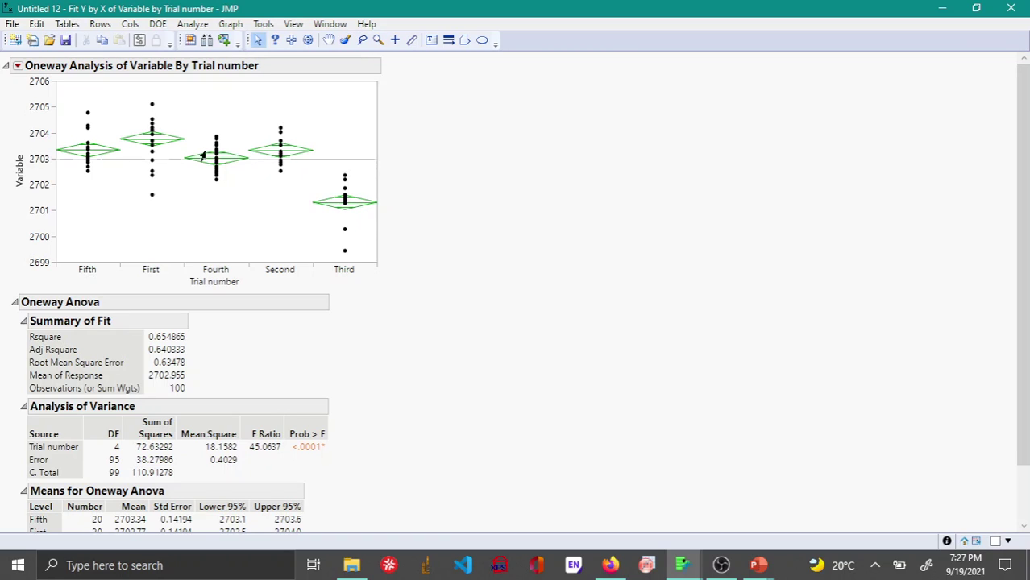
# Examine the F ratio and Prob > F in the Analysis of Variance table alongside the oneway plot
pyautogui.scroll(-2, 382, 227)
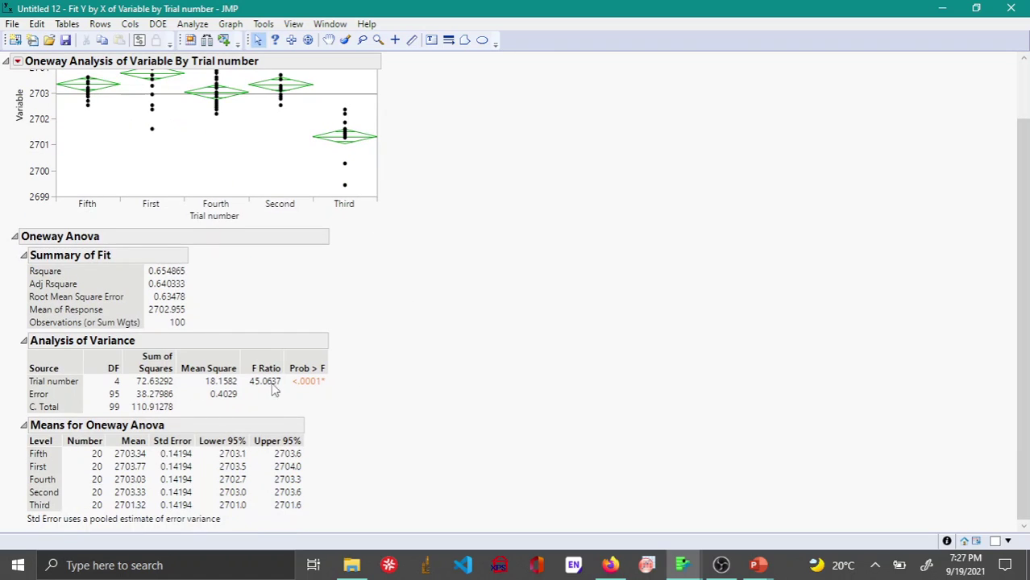
pyautogui.moveTo(261, 390)
pyautogui.moveTo(310, 379)
pyautogui.scroll(2, 455, 350)
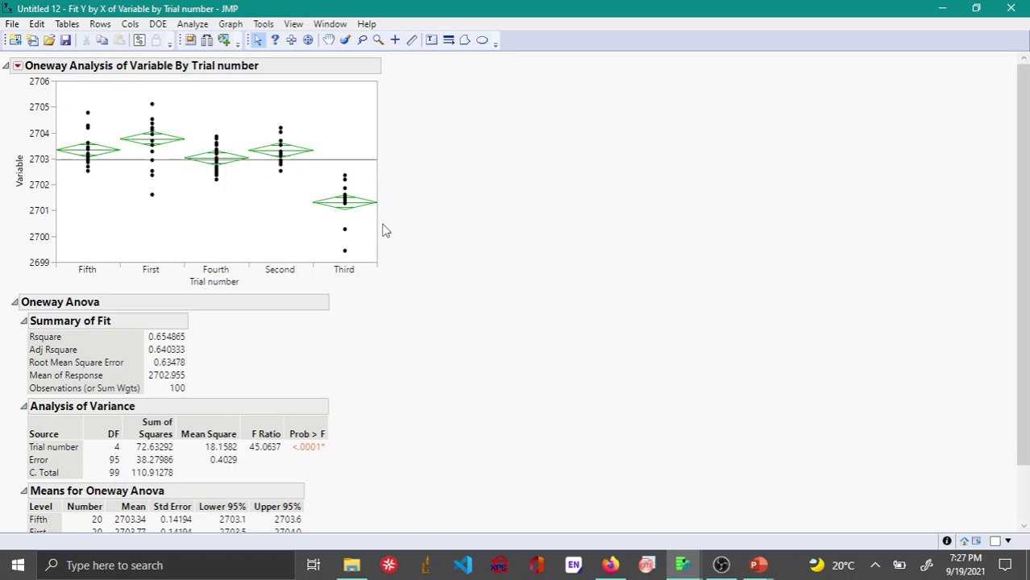
pyautogui.scroll(-2, 305, 200)
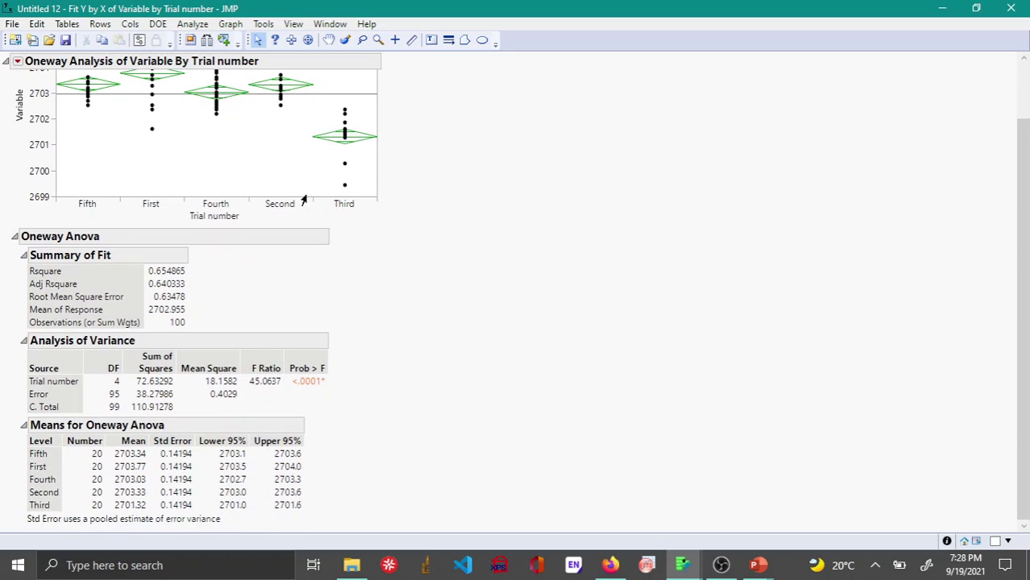
pyautogui.scroll(2, 306, 197)
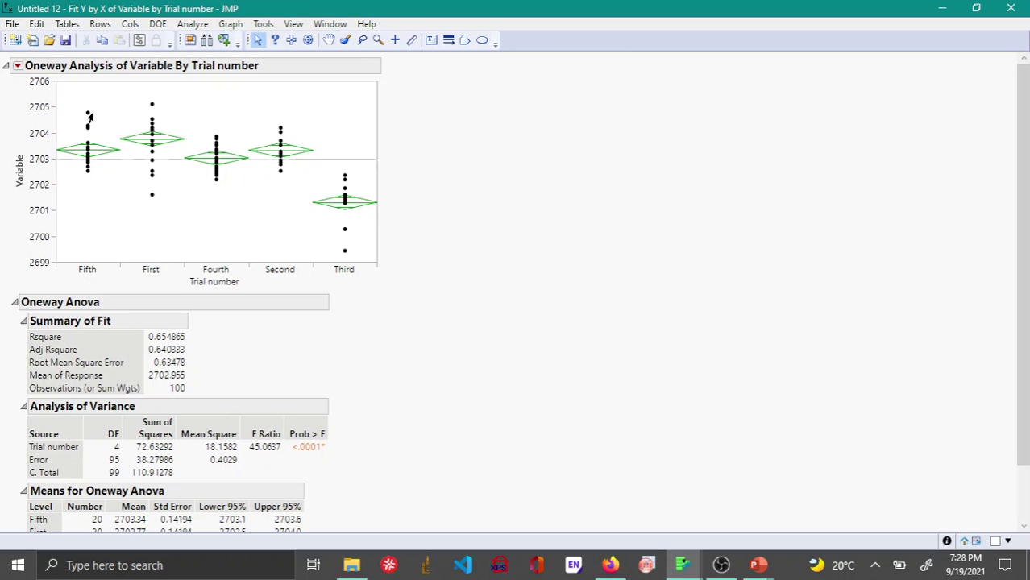
# Compare the trial means with the Each Pair, Student's t method
pyautogui.click(17, 66)
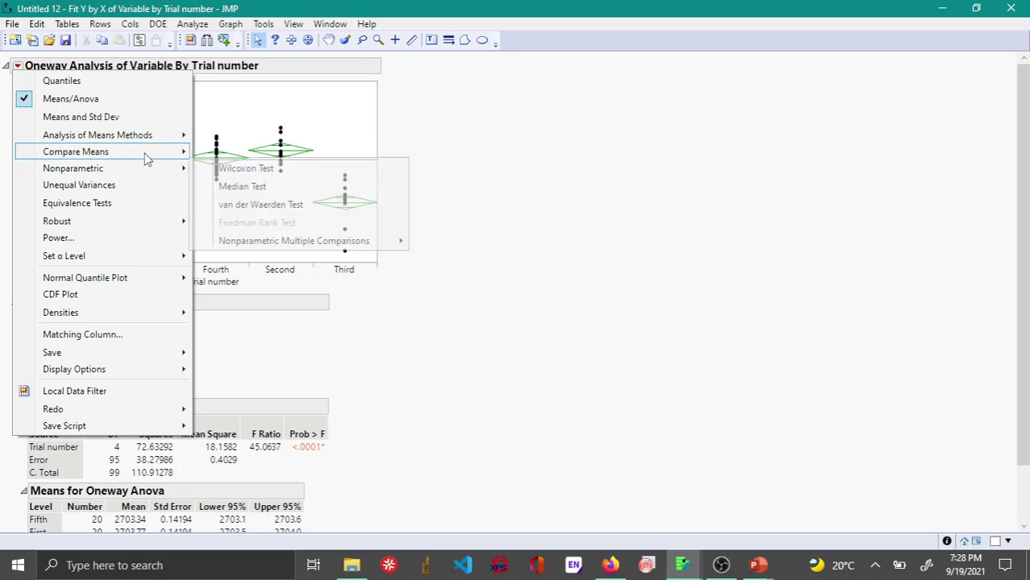
pyautogui.moveTo(146, 159)
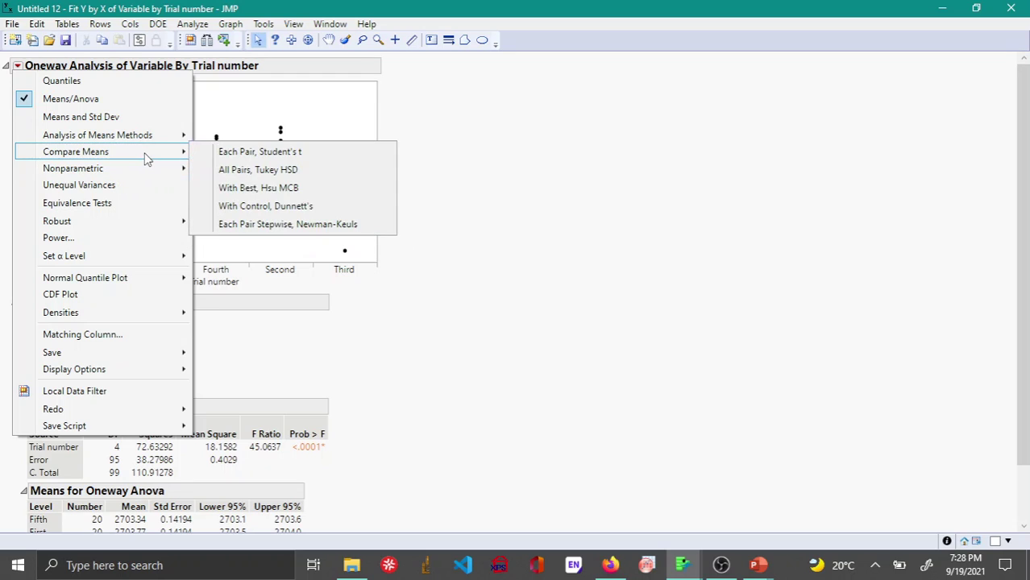
pyautogui.click(314, 158)
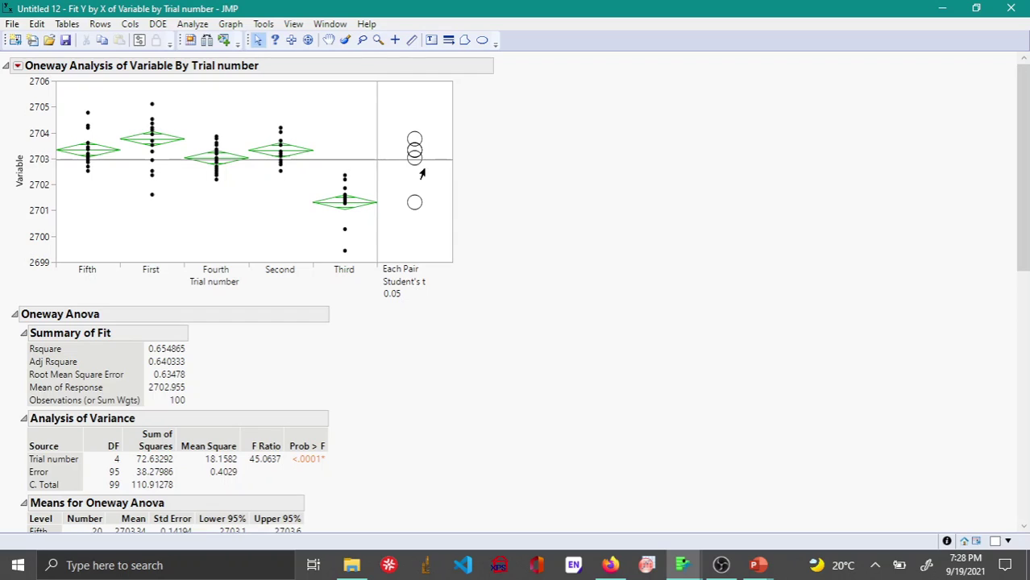
# Highlight the Student's t comparison circles of the Second, Third and First trials in turn to check which groups differ
pyautogui.click(415, 142)
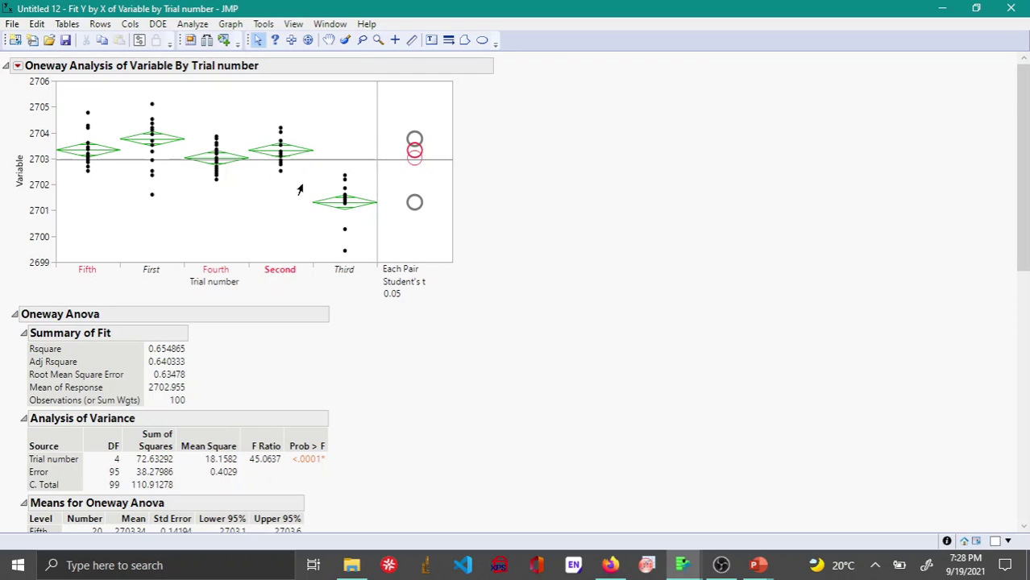
pyautogui.click(415, 202)
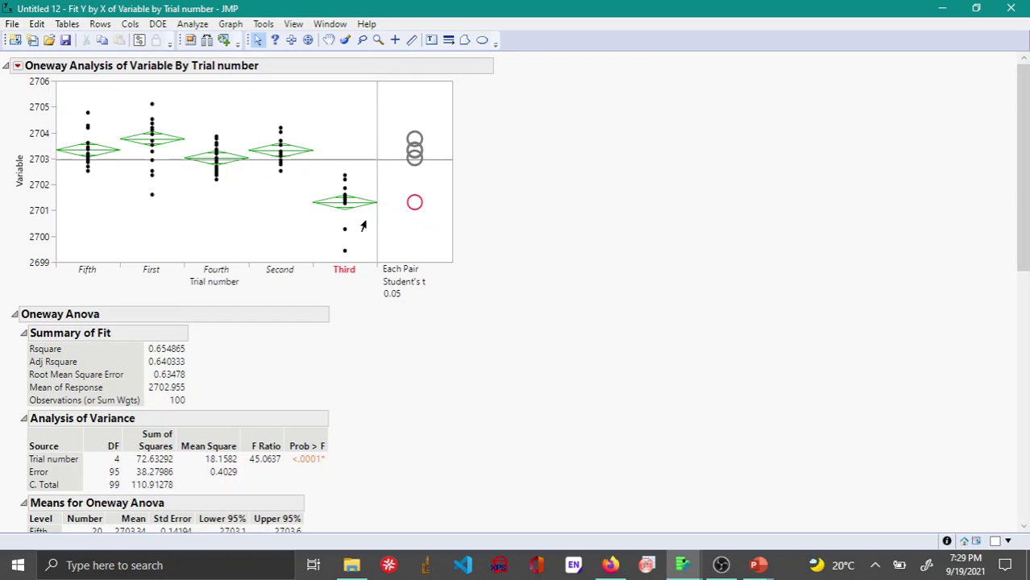
pyautogui.click(415, 138)
# Collapse the Summary of Fit, Analysis of Variance and Means for Oneway Anova sections of the report
pyautogui.scroll(-5, 280, 228)
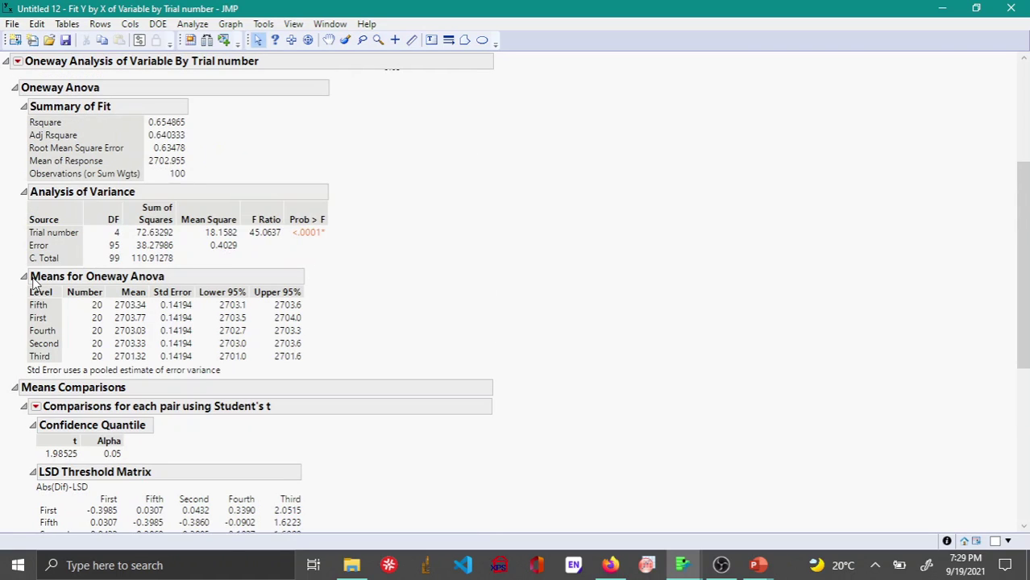
pyautogui.scroll(3, 34, 284)
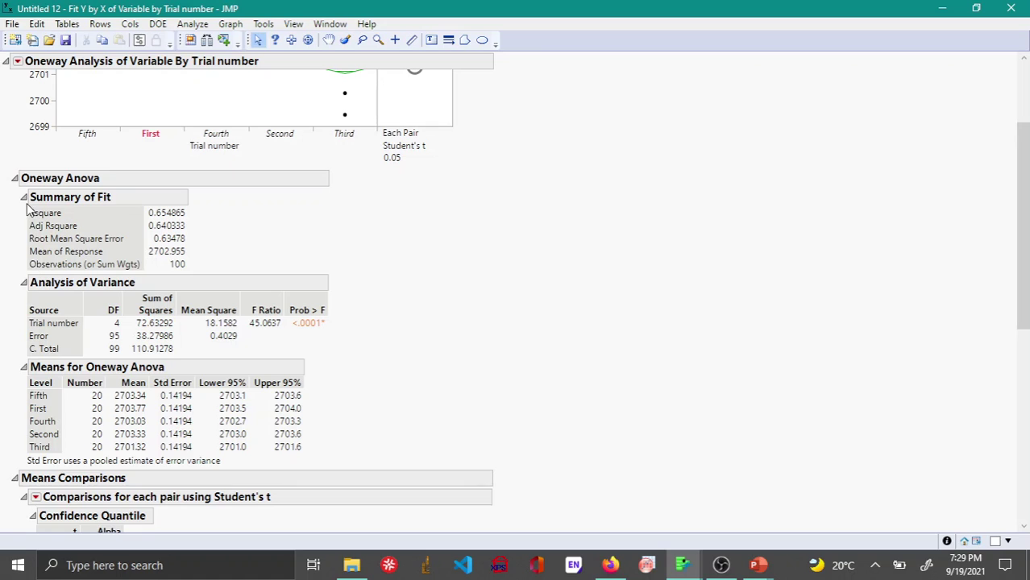
pyautogui.click(25, 197)
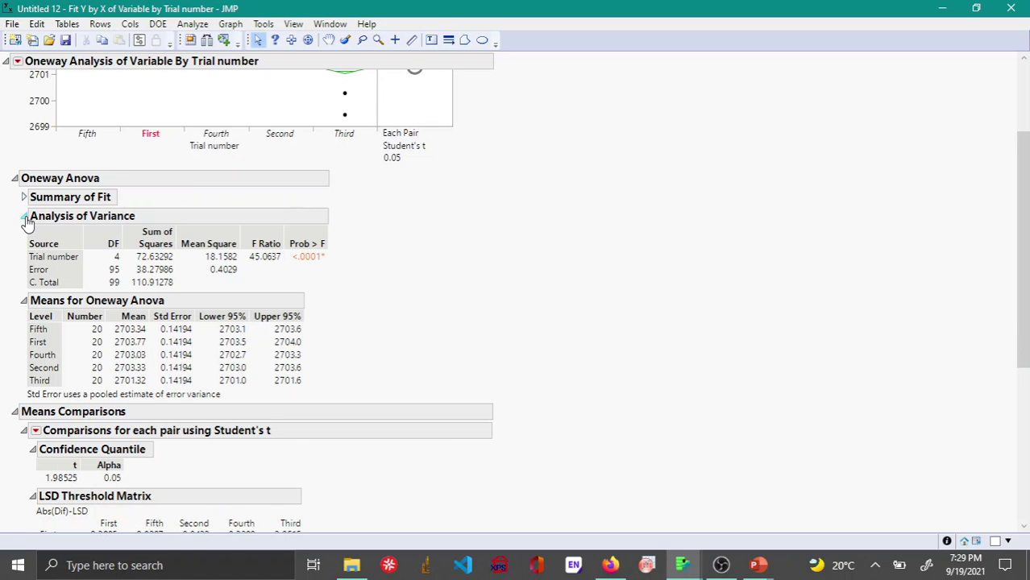
pyautogui.click(24, 216)
pyautogui.click(24, 235)
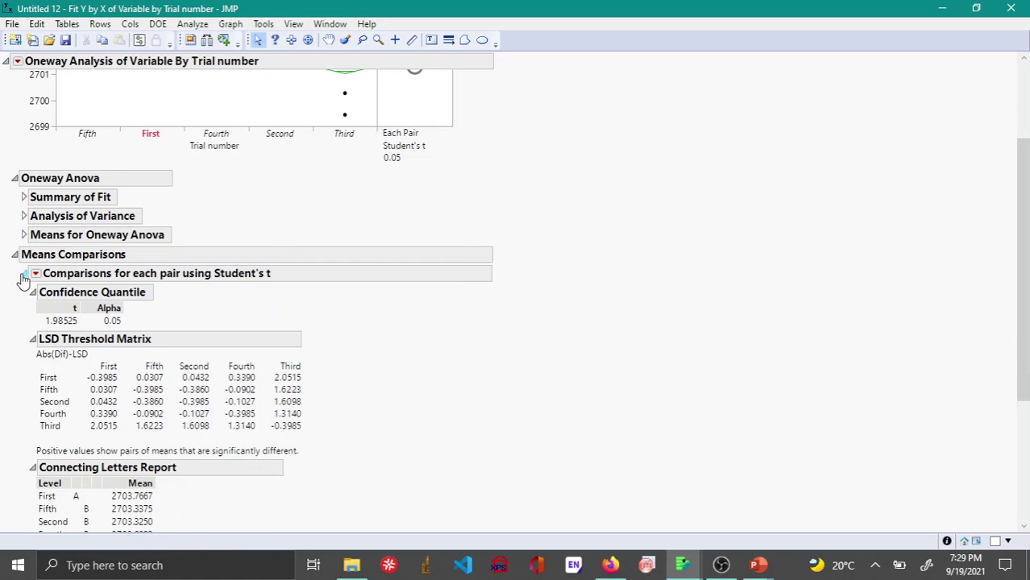
# Collapse the Confidence Quantile, LSD Threshold Matrix and Connecting Letters Report sections under the Student's t comparisons
pyautogui.scroll(-3, 30, 291)
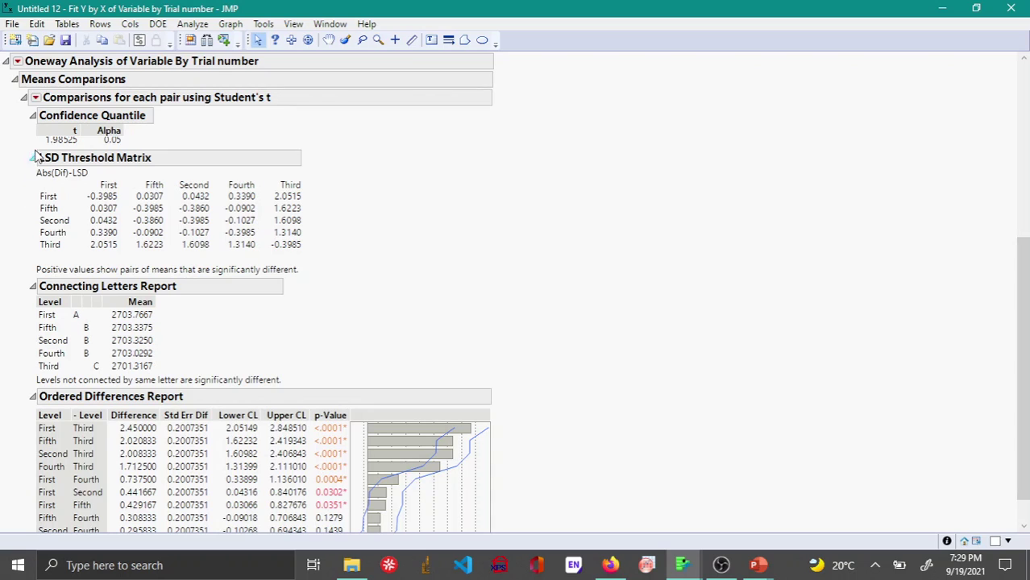
pyautogui.click(33, 118)
pyautogui.click(33, 135)
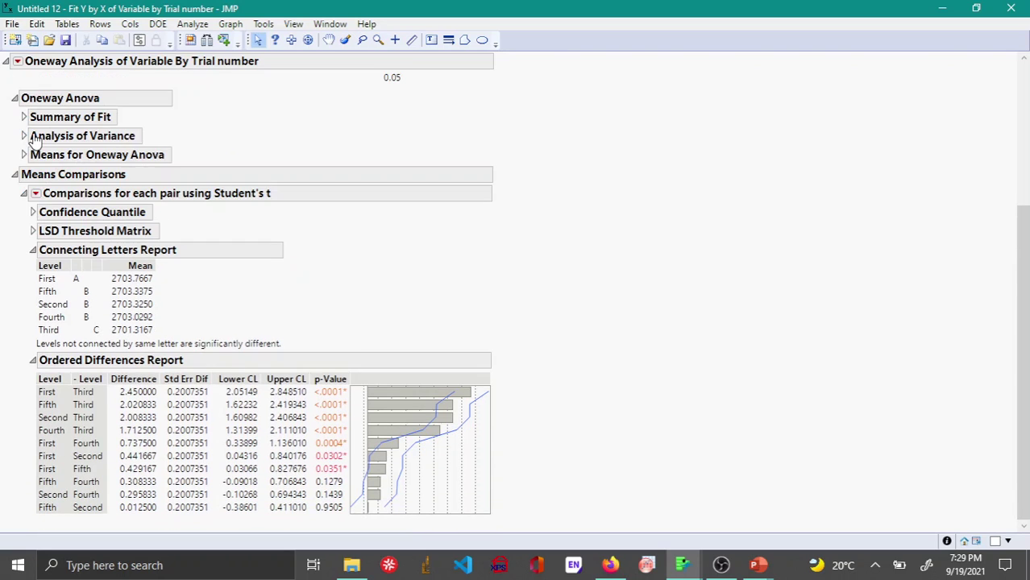
pyautogui.click(33, 252)
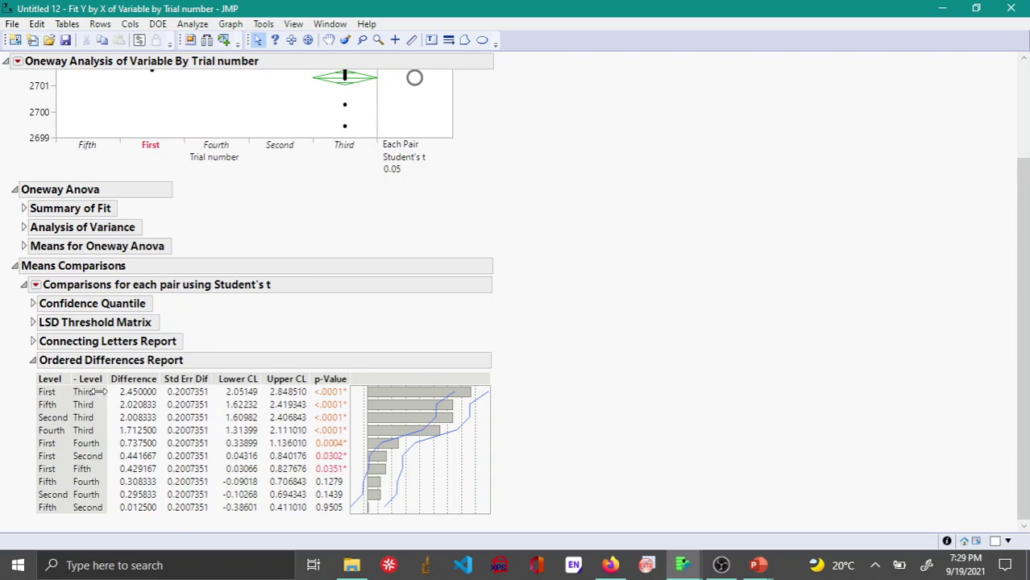
# Review the p-values in the Student's t Ordered Differences Report and collapse the whole Student's t comparisons section
pyautogui.moveTo(342, 411)
pyautogui.moveTo(346, 490)
pyautogui.click(26, 287)
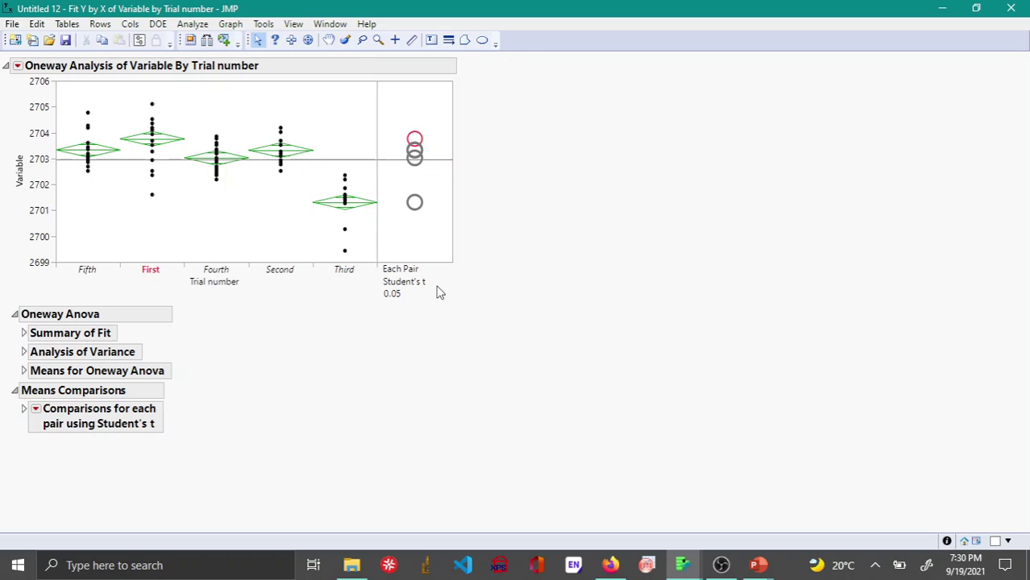
# Add the All Pairs, Tukey HSD means comparison and highlight the Fourth trial's circle in its comparison plot
pyautogui.click(17, 67)
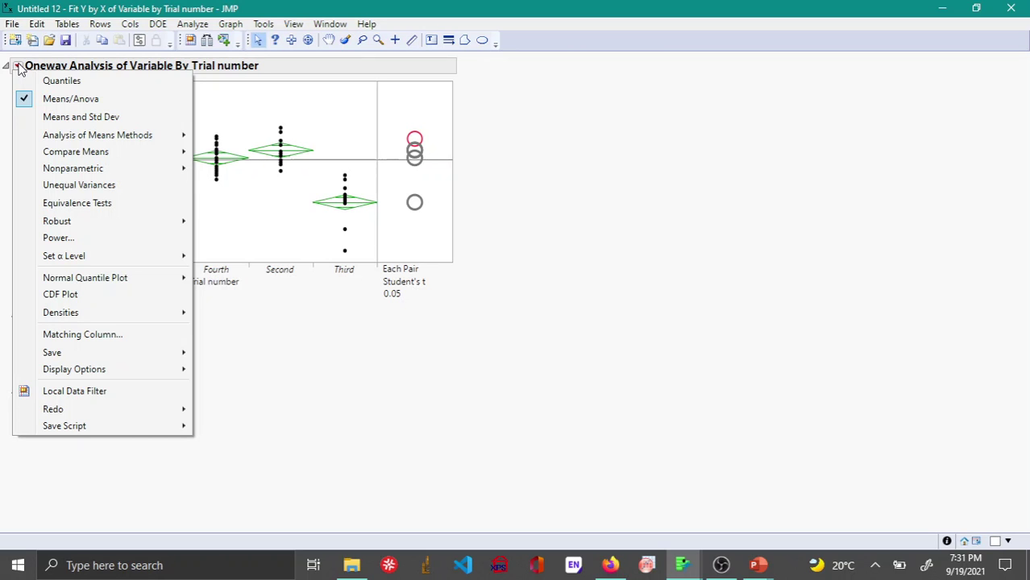
pyautogui.moveTo(109, 153)
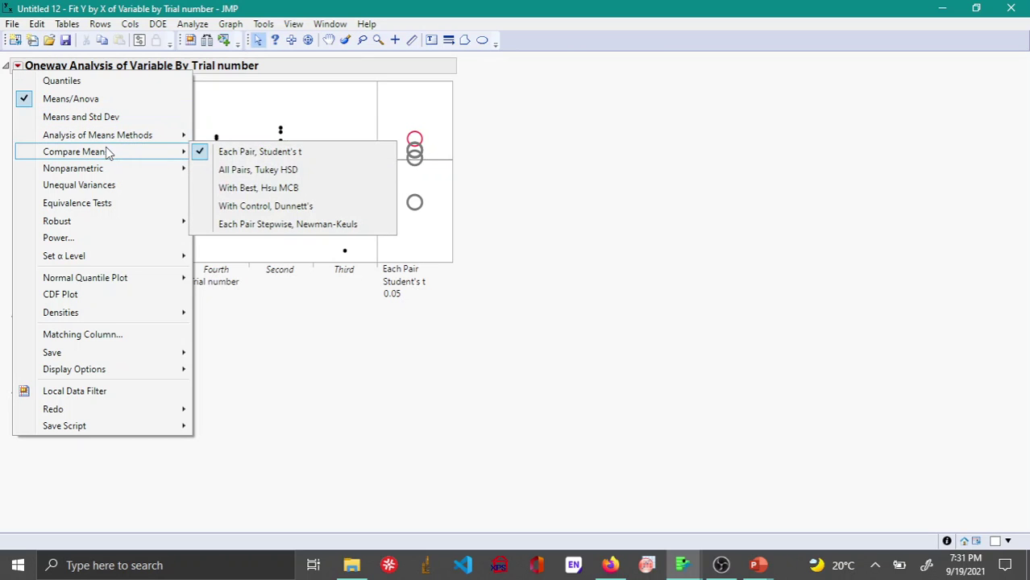
pyautogui.click(274, 170)
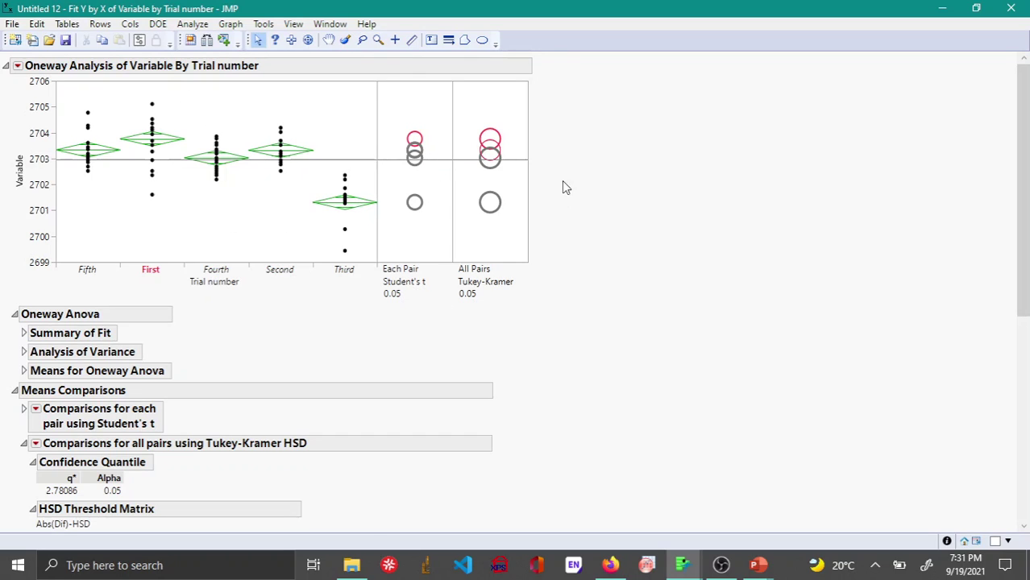
pyautogui.click(490, 137)
pyautogui.click(490, 169)
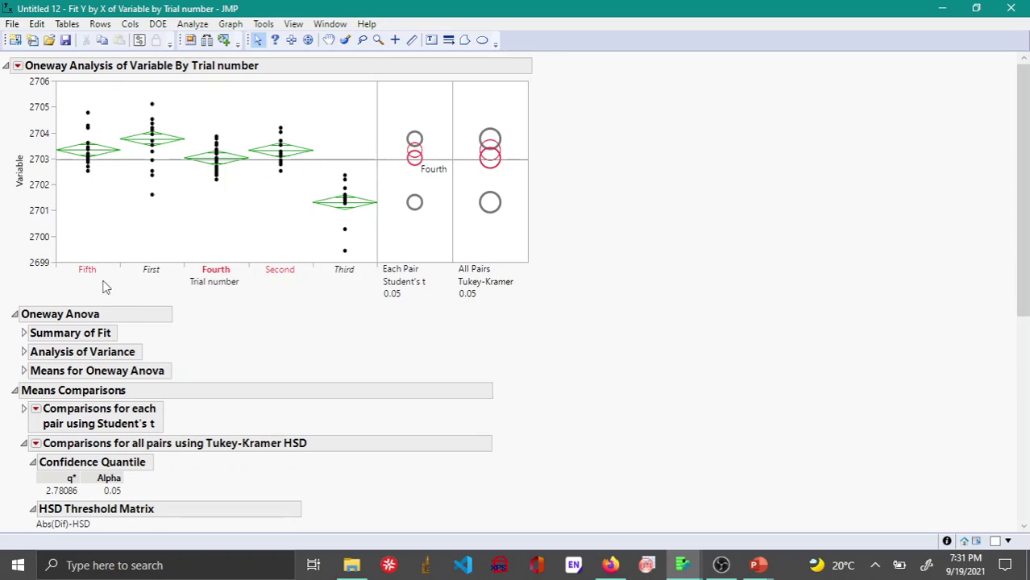
# Examine the Tukey-Kramer HSD comparison details, including the p-values in its Ordered Differences Report
pyautogui.scroll(-5, 257, 292)
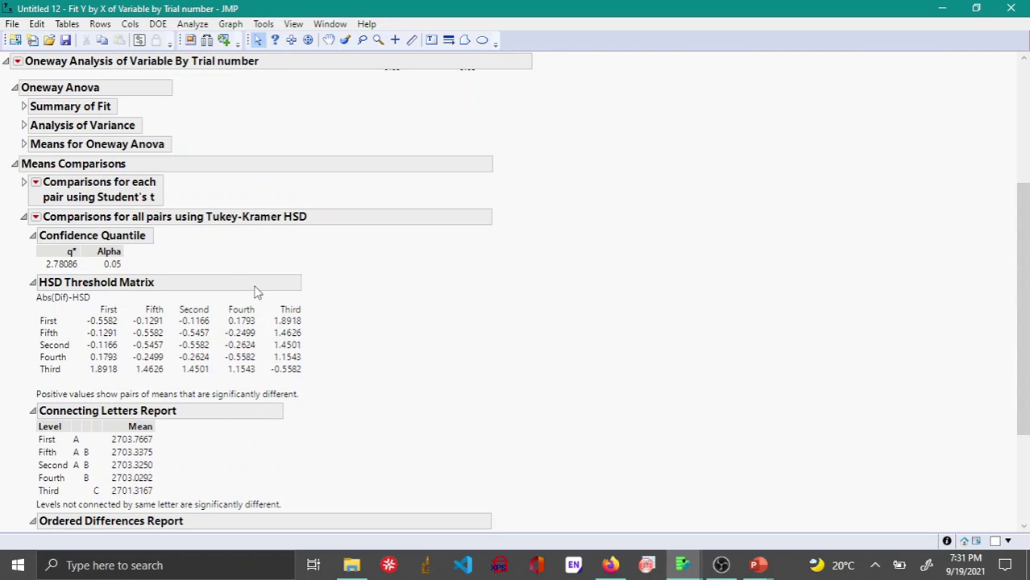
pyautogui.click(24, 217)
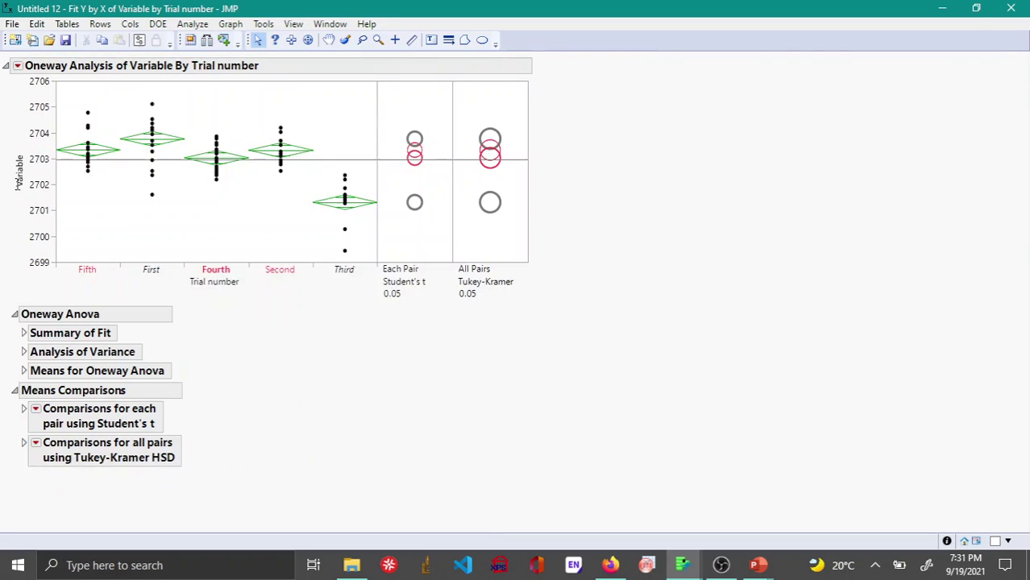
pyautogui.click(24, 444)
pyautogui.scroll(-7, 246, 389)
pyautogui.scroll(-2, 247, 387)
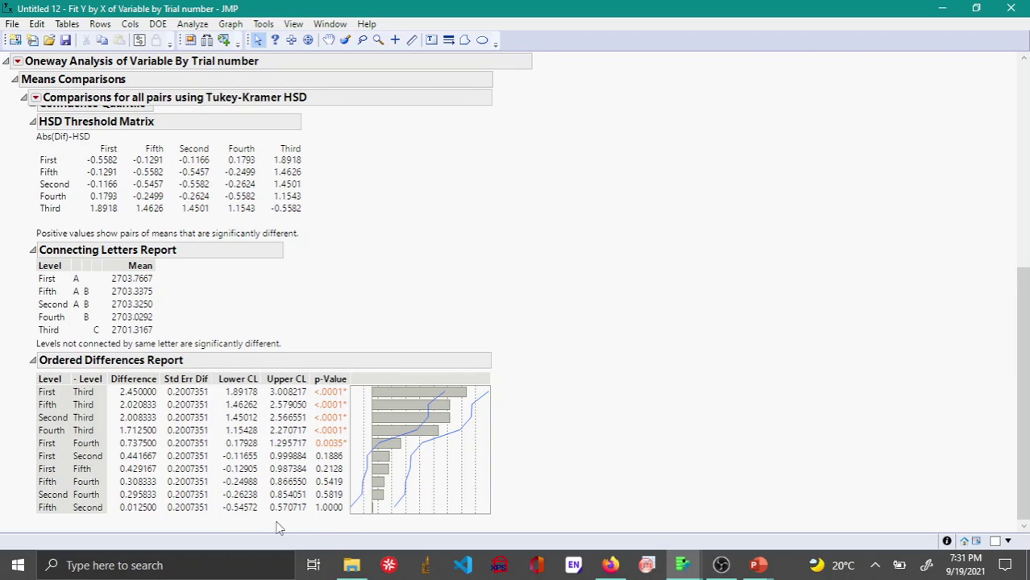
pyautogui.scroll(1, 488, 268)
pyautogui.scroll(6, 488, 268)
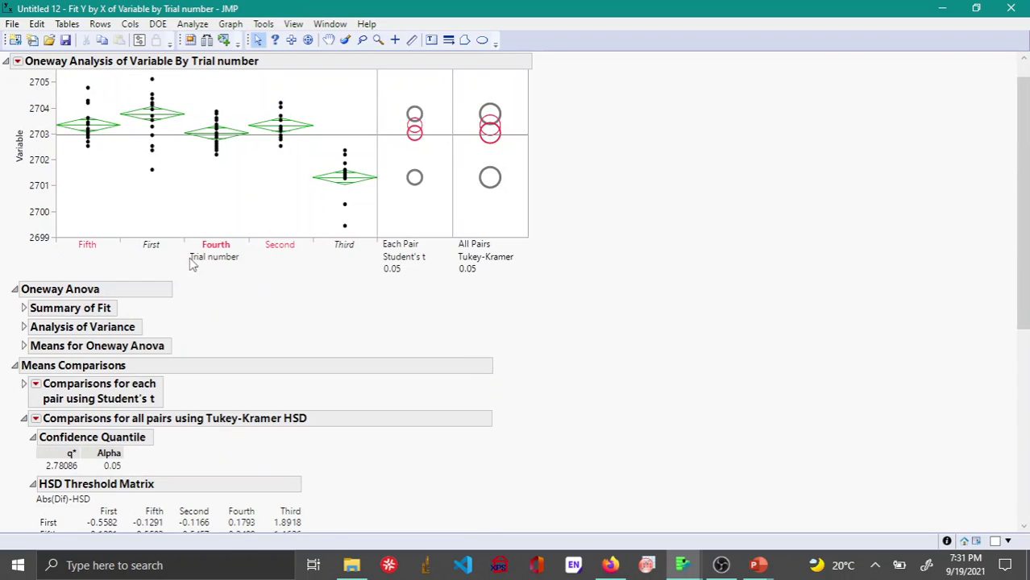
# Review the Tukey-Kramer HSD comparisons against the oneway plot and collapse the whole Means Comparisons section
pyautogui.scroll(-5, 92, 276)
pyautogui.scroll(3, 57, 298)
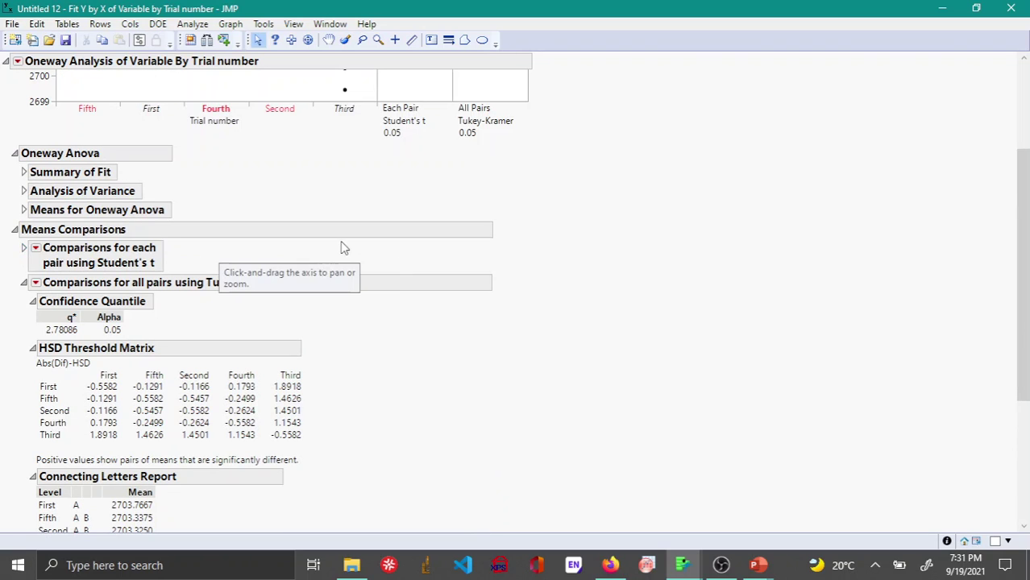
pyautogui.scroll(4, 344, 246)
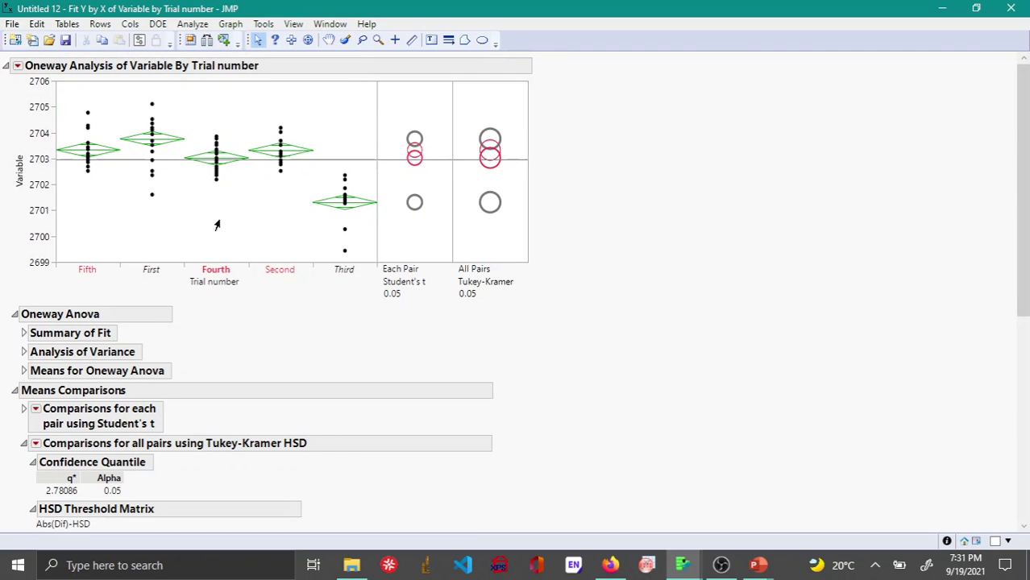
pyautogui.scroll(-5, 216, 226)
pyautogui.scroll(1, 48, 179)
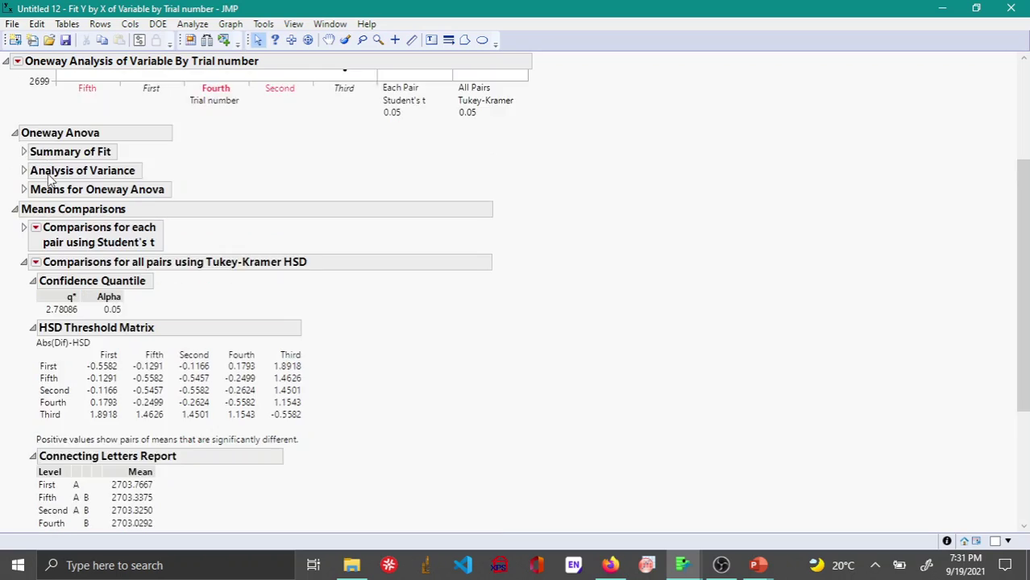
pyautogui.scroll(1, 49, 179)
pyautogui.scroll(-4, 58, 196)
pyautogui.scroll(5, 58, 195)
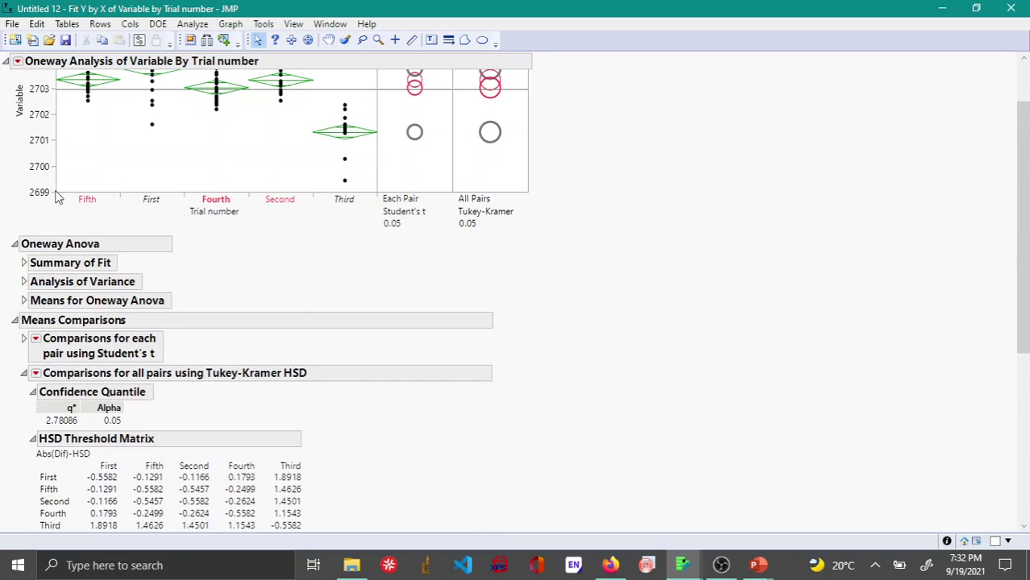
pyautogui.click(14, 323)
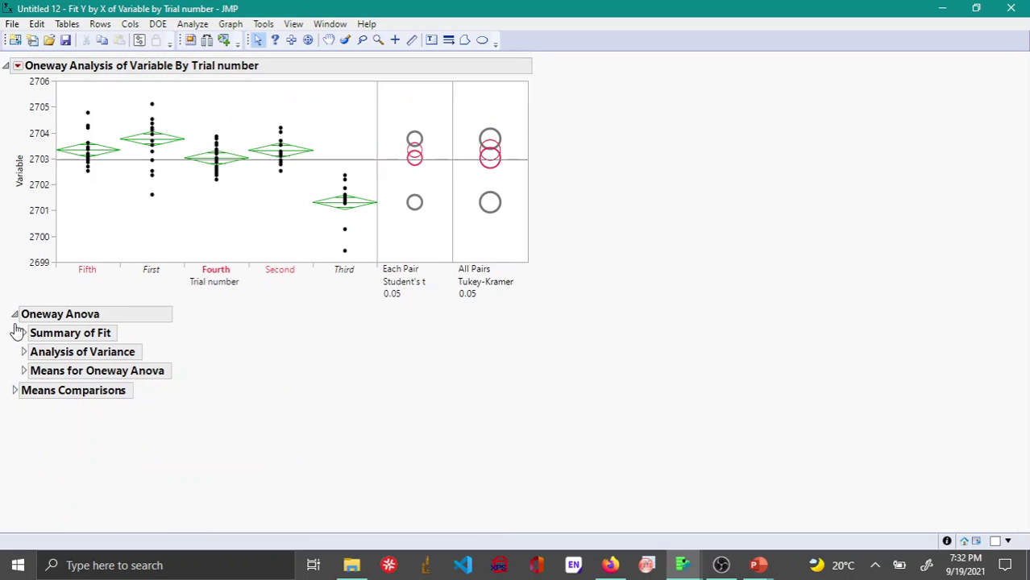
# Add an ANOM analysis of means to the oneway report and compare its decision chart with the oneway plot
pyautogui.click(17, 66)
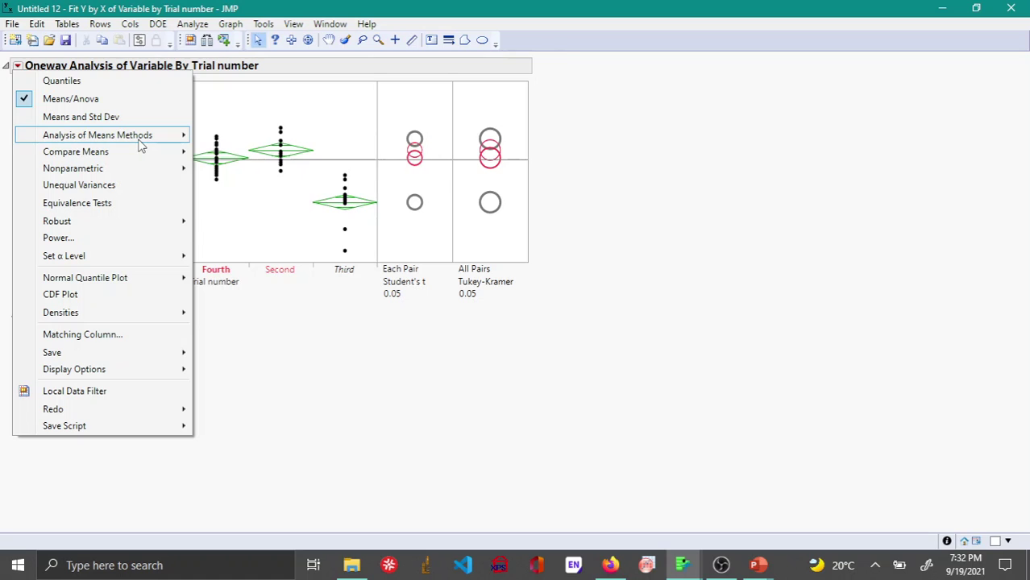
pyautogui.moveTo(140, 145)
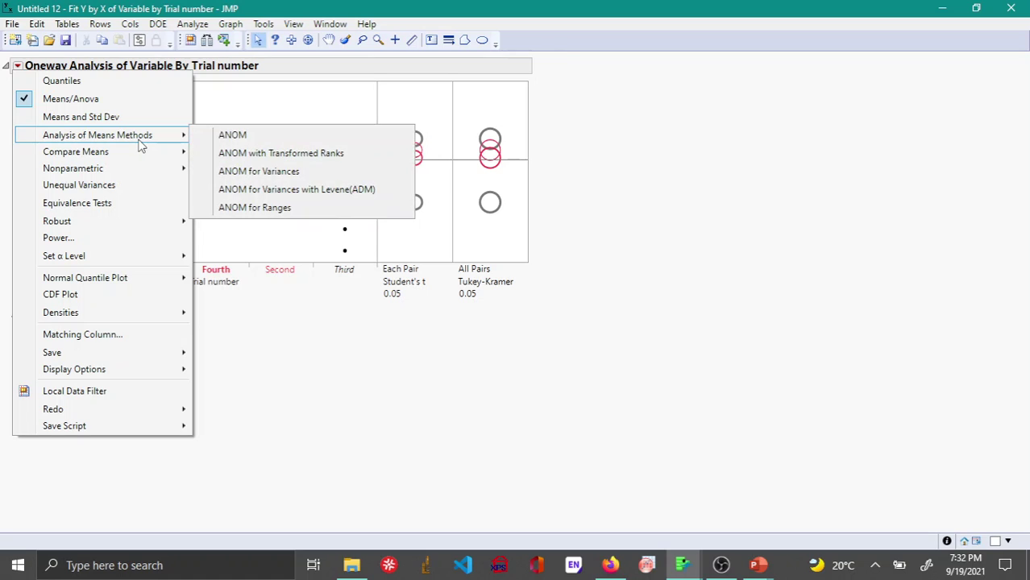
pyautogui.click(266, 136)
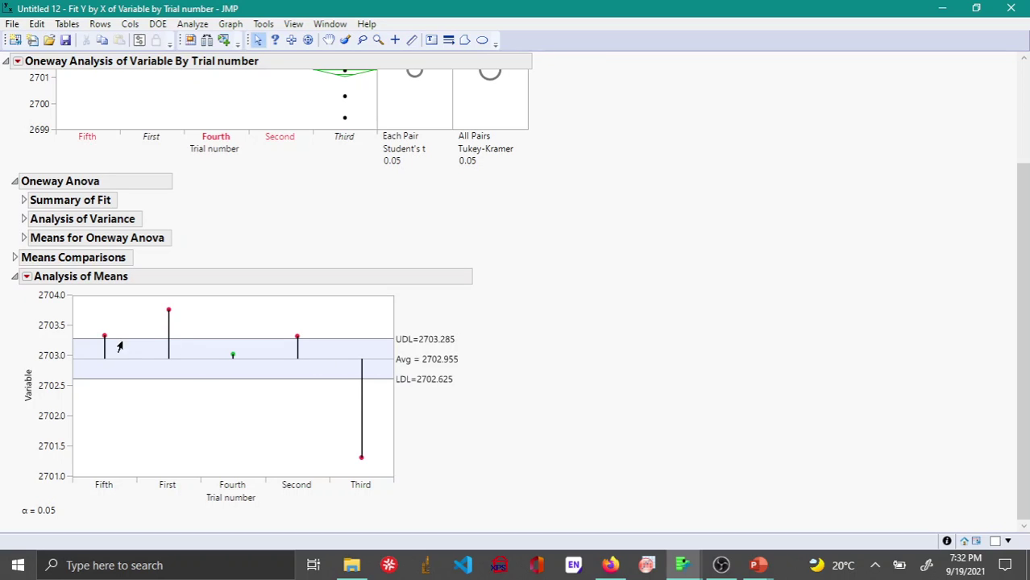
pyautogui.scroll(1, 200, 354)
pyautogui.scroll(-1, 346, 436)
pyautogui.scroll(3, 24, 330)
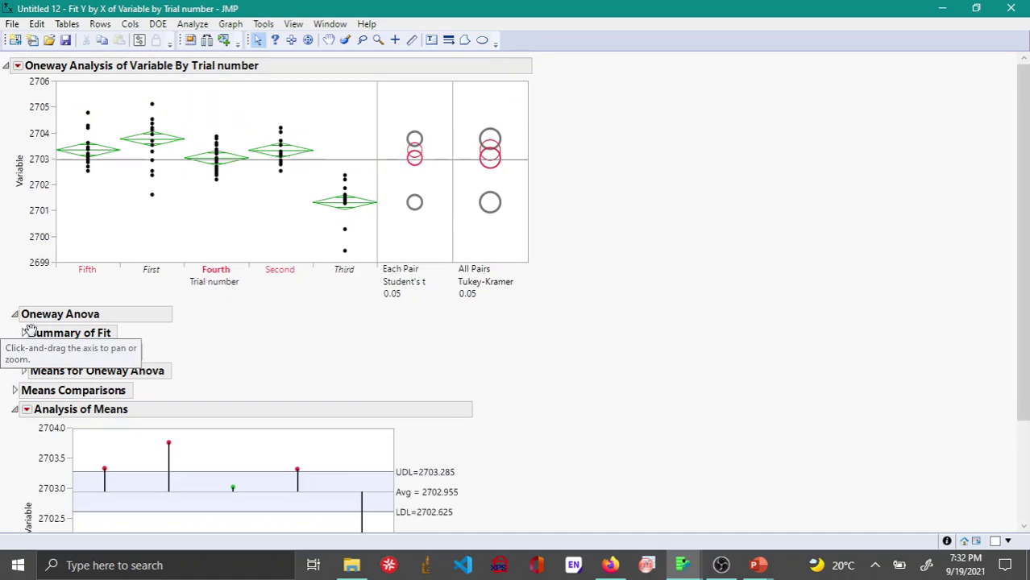